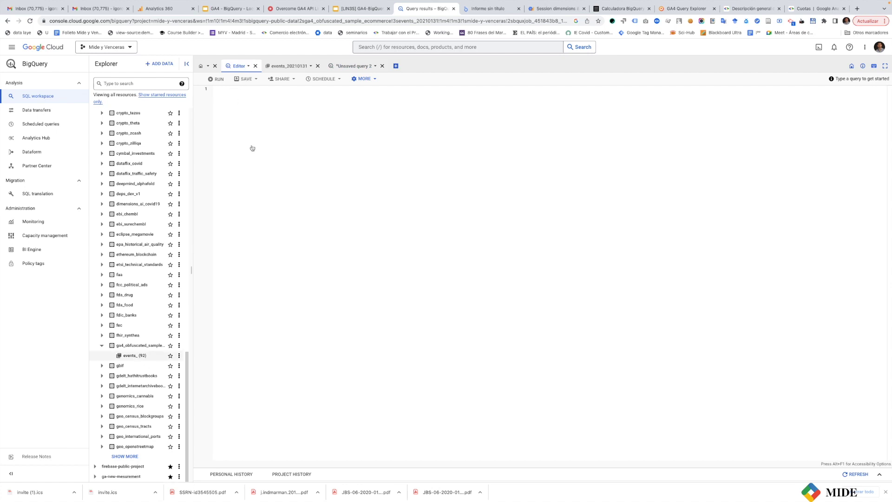
- Examine the preview rows and columns of the events_20210131 table, from event parameters across to user fields
click(286, 67)
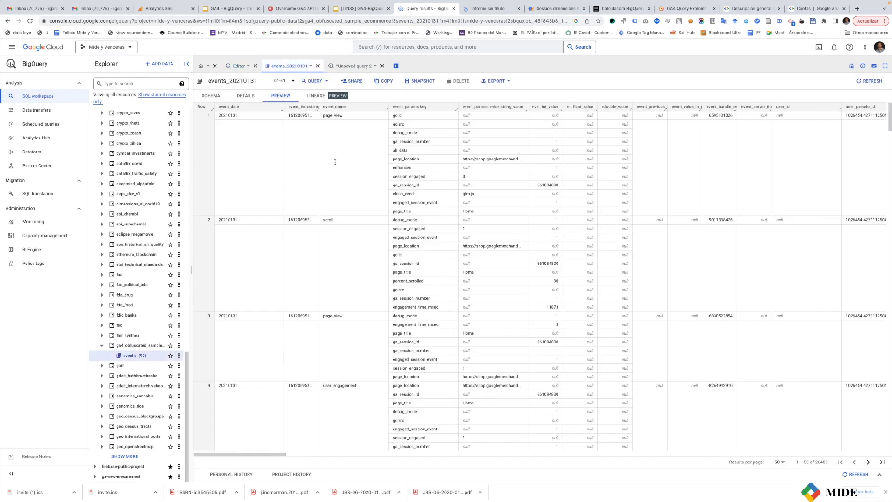
scroll(336, 164, down, 5)
scroll(336, 164, up, 5)
scroll(336, 164, down, 3)
scroll(336, 164, up, 3)
scroll(398, 112, down, 3)
scroll(513, 133, right, 7)
scroll(516, 132, right, 1)
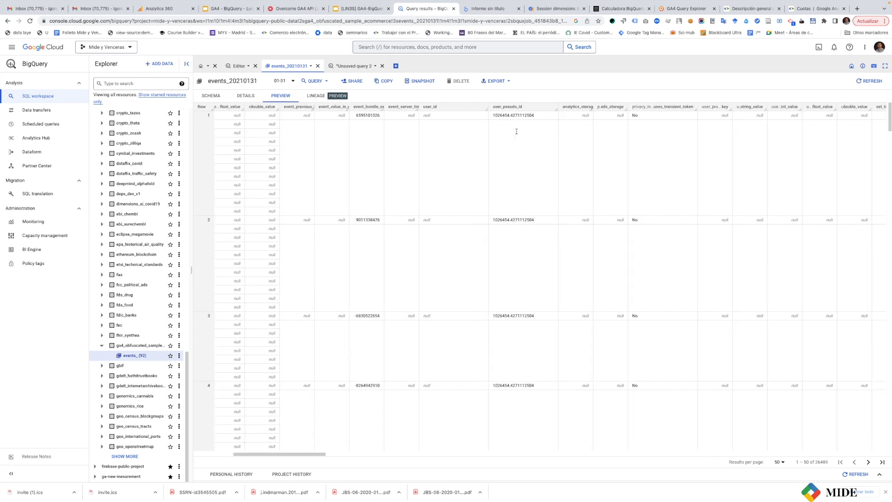
- Open the unsaved query that counts distinct sessions and try to run its selected text
click(348, 67)
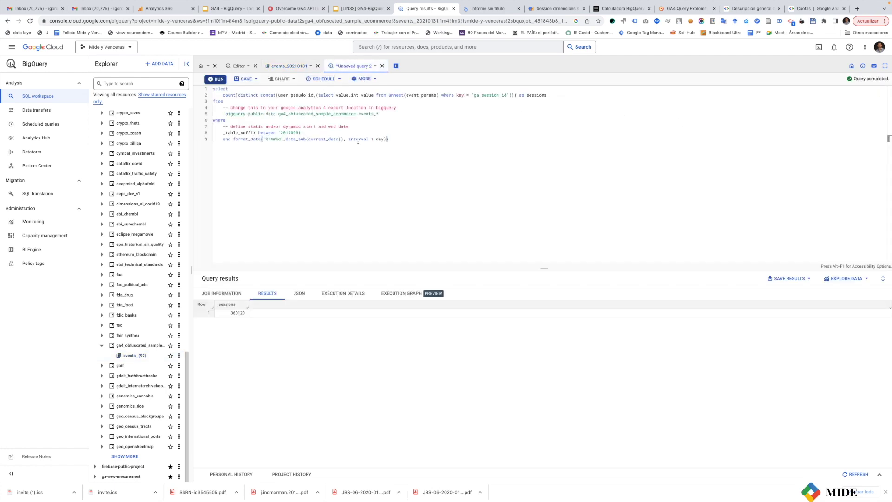
key(super+a)
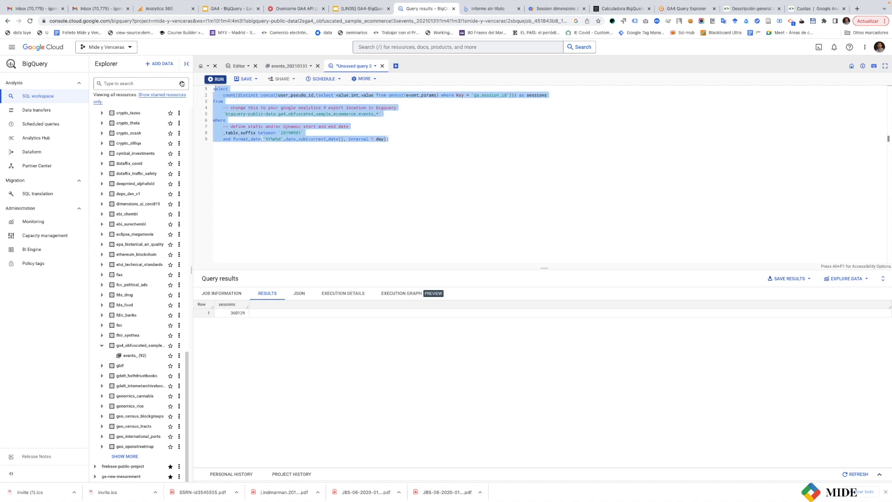
click(348, 146)
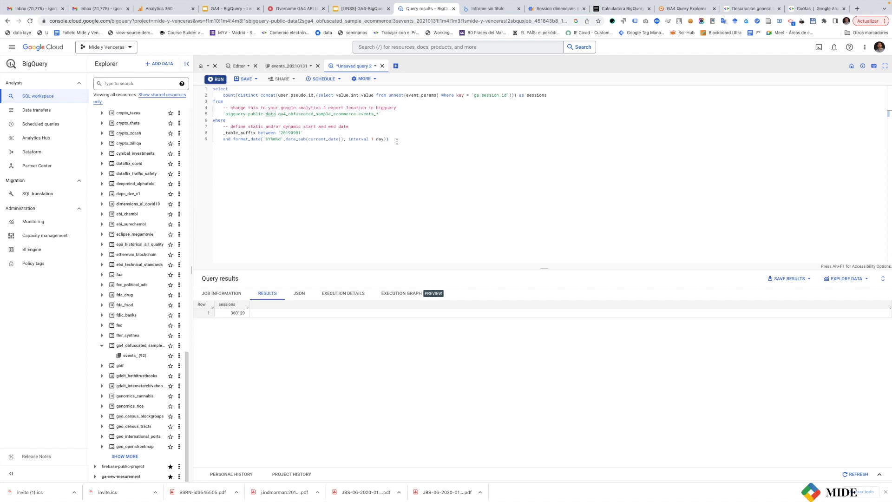
drag(390, 138, 214, 89)
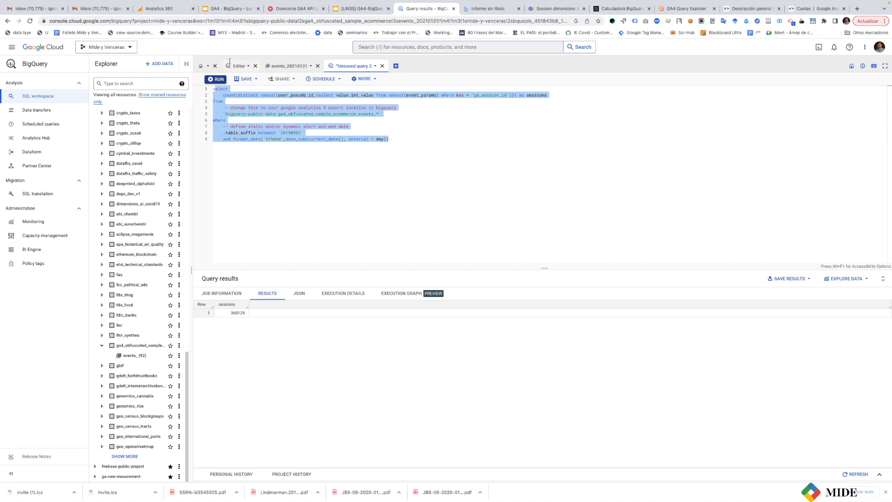
click(220, 80)
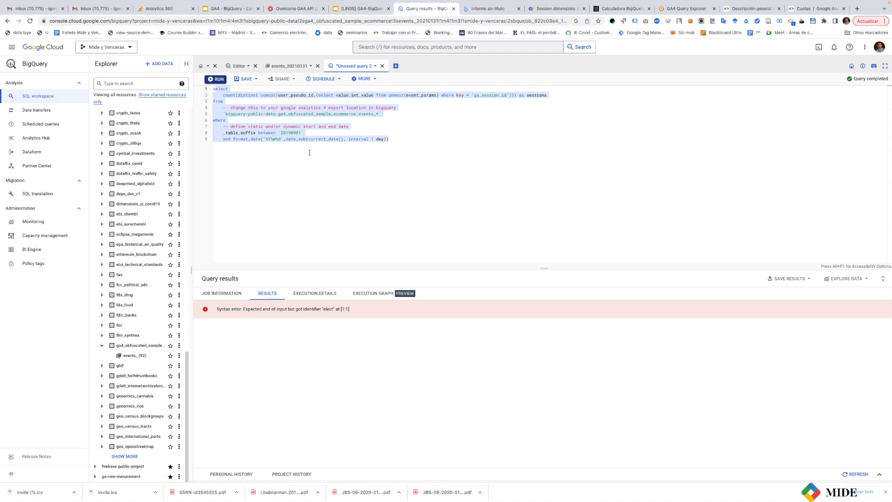
- Clear the text selection and run the whole sessions query on the ga4_obfuscated_sample_ecommerce events tables
click(213, 88)
click(212, 88)
click(212, 89)
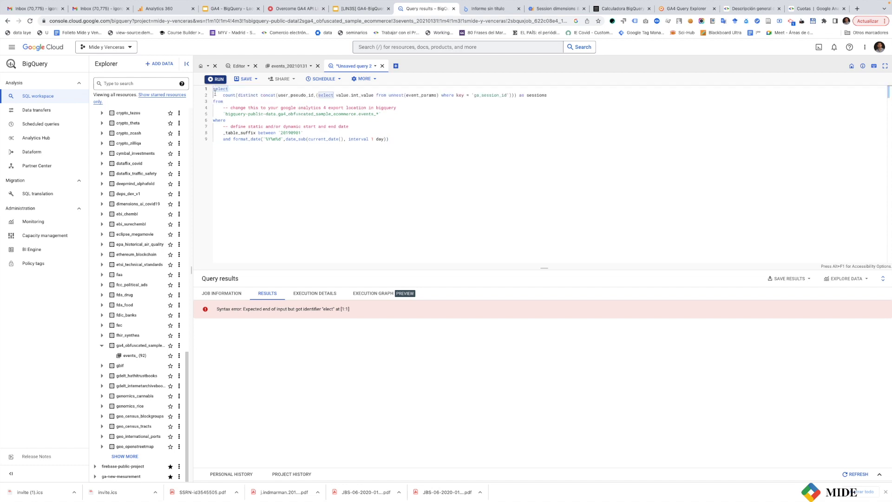
click(243, 192)
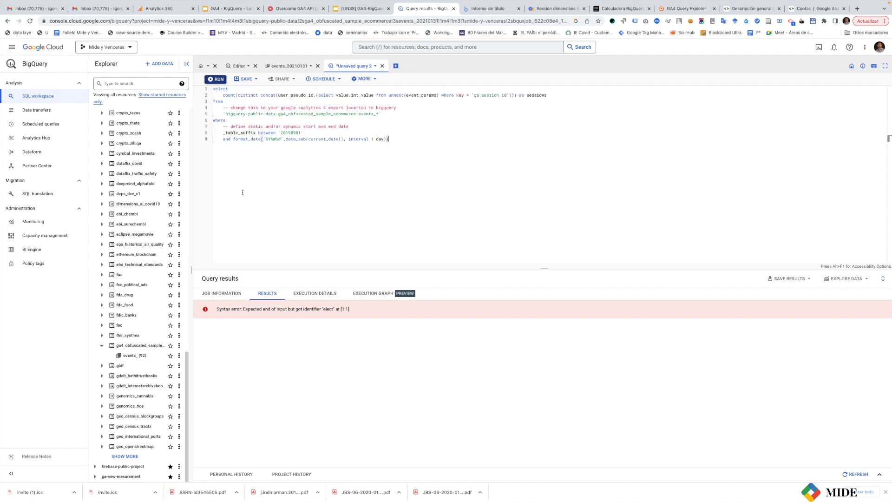
click(217, 79)
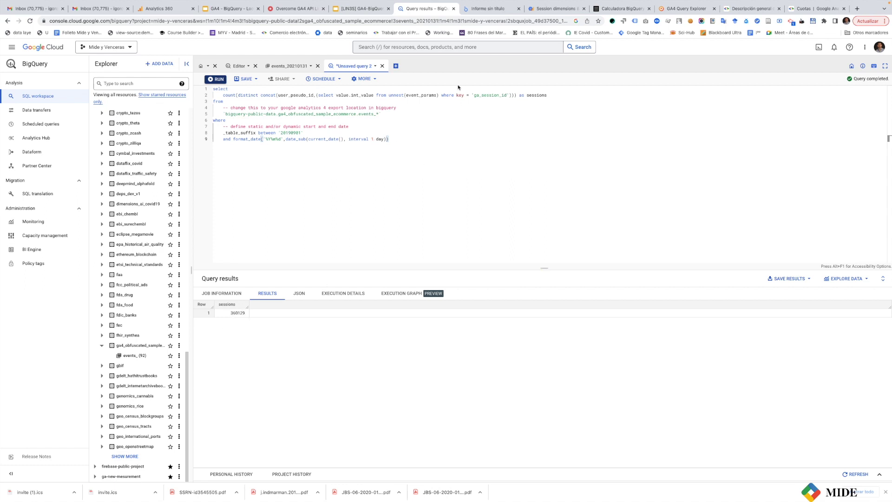
- Switch to the GA4BigQuery session dimensions page and examine the calculated sessions metrics queries, from sessions to event count per session
click(551, 9)
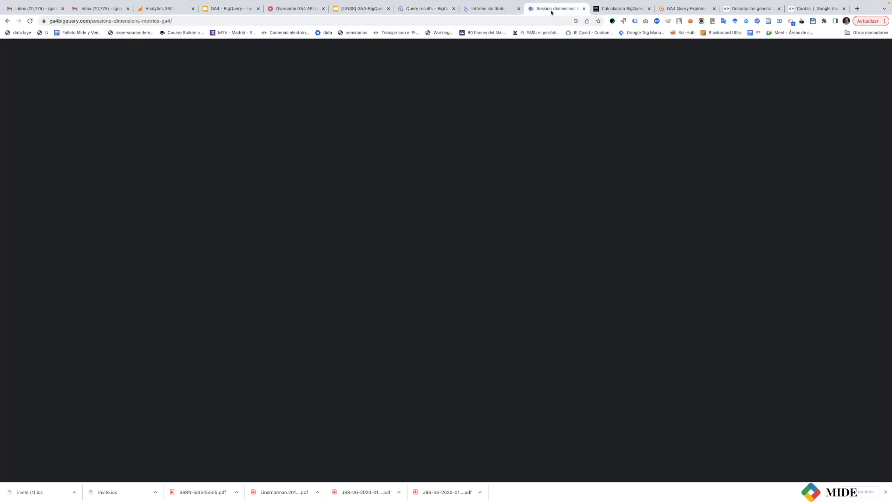
click(551, 195)
scroll(406, 226, down, 5)
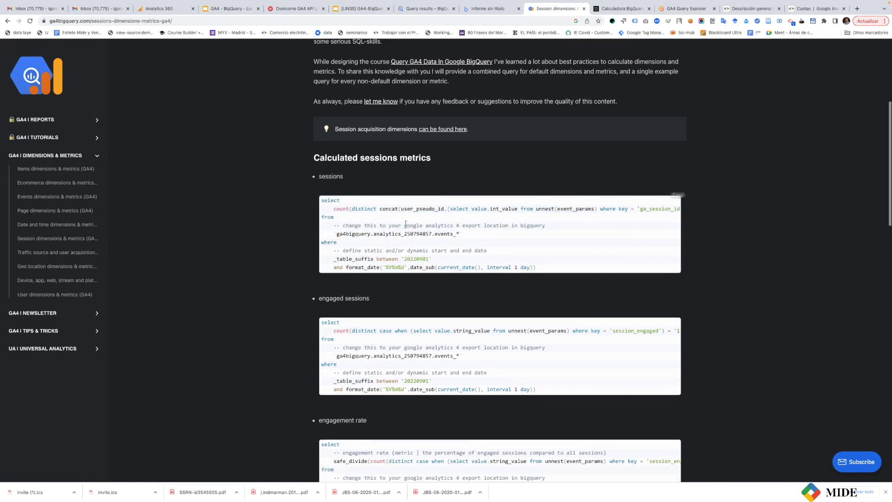
scroll(406, 226, up, 1)
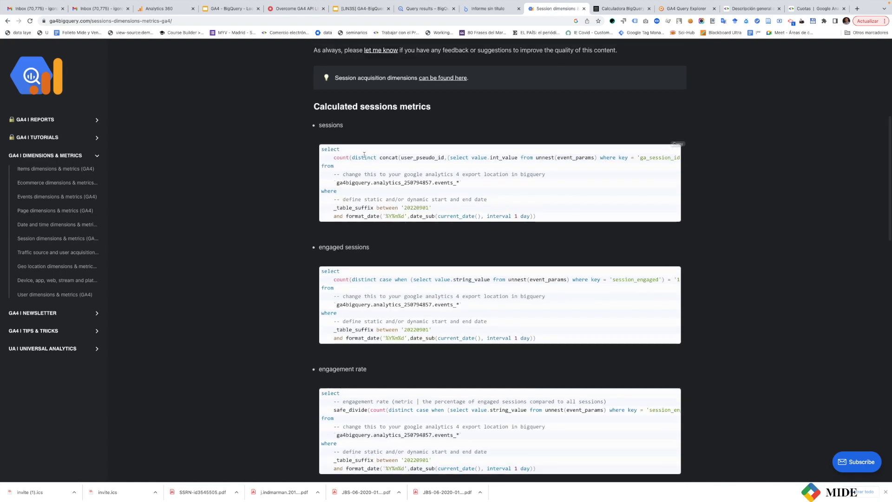
scroll(384, 214, down, 3)
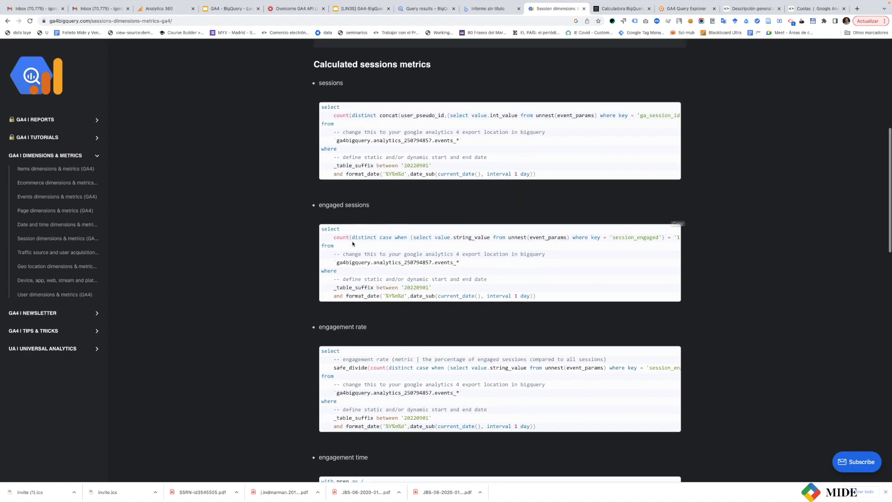
scroll(397, 305, down, 4)
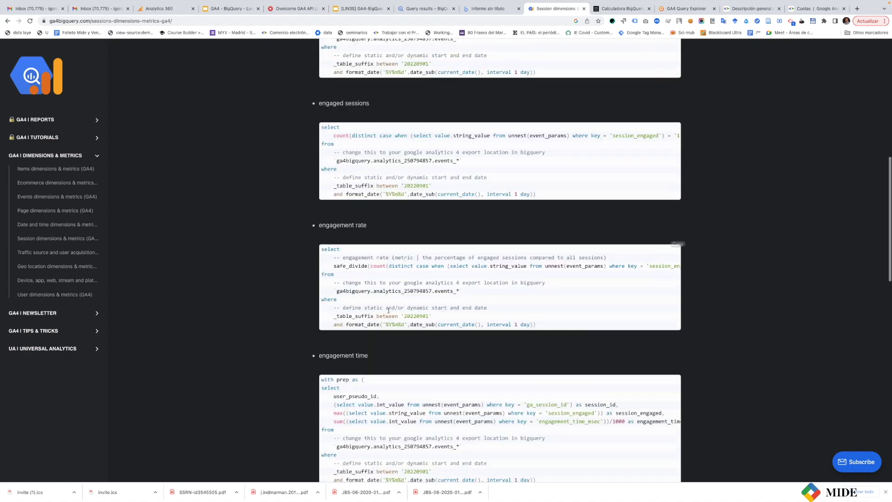
scroll(402, 244, down, 15)
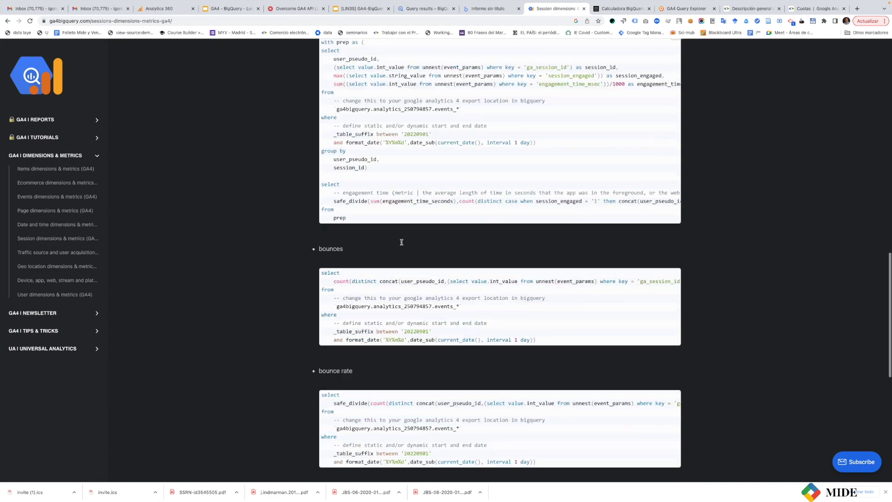
scroll(402, 244, up, 6)
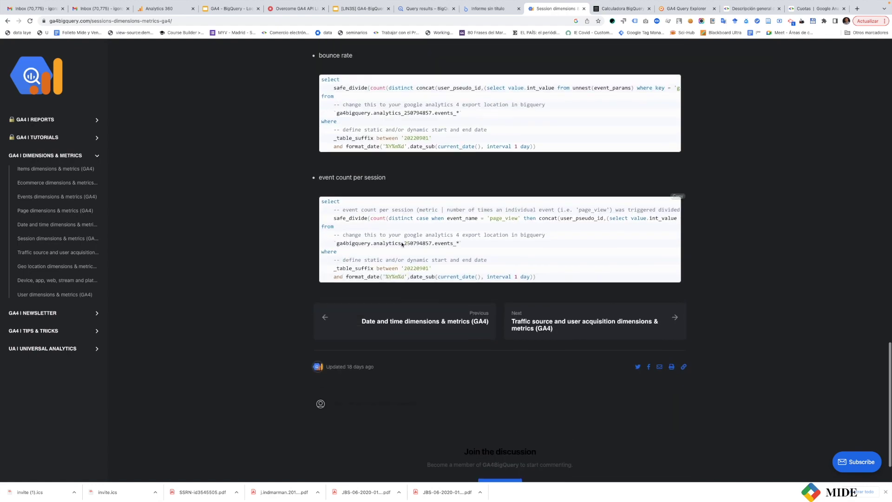
scroll(401, 244, up, 2)
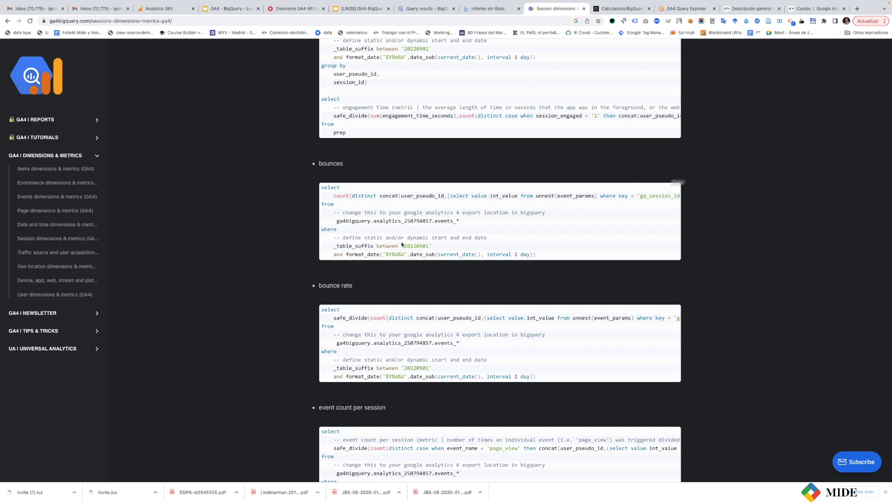
- Switch to the Google Slides deck, present the slide on the BigQuery connector approach full screen, and exit the slideshow
click(224, 10)
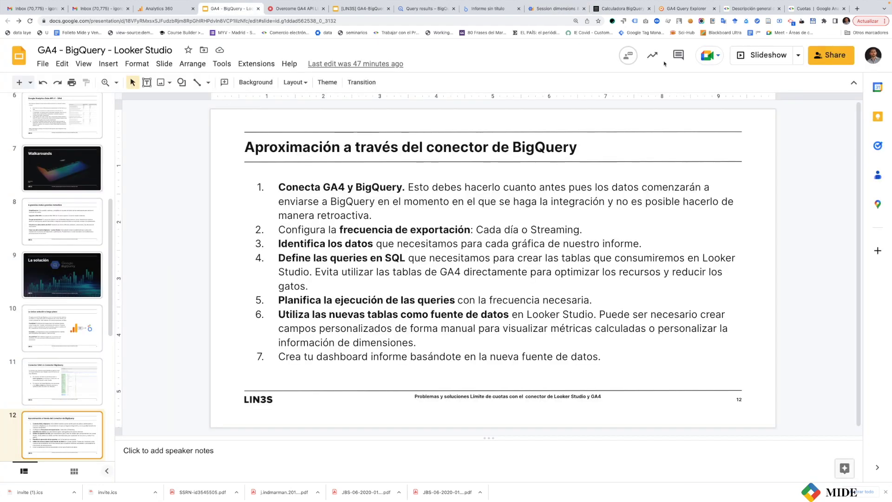
click(760, 57)
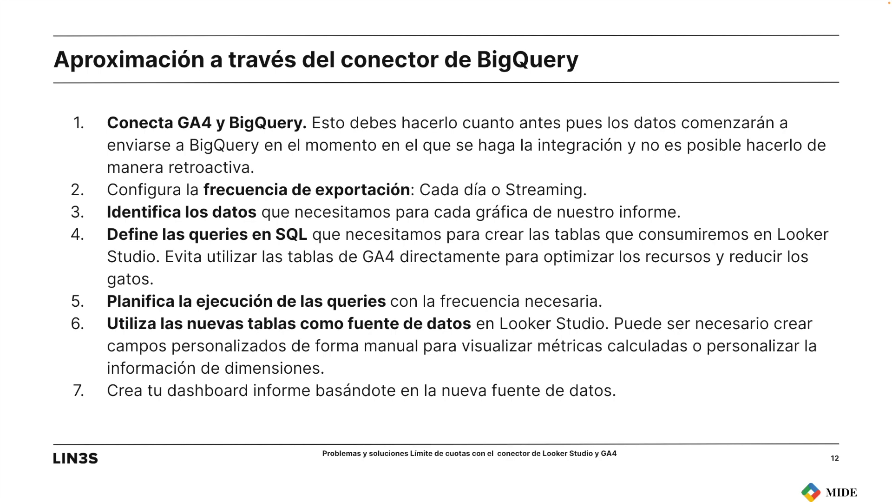
key(Escape)
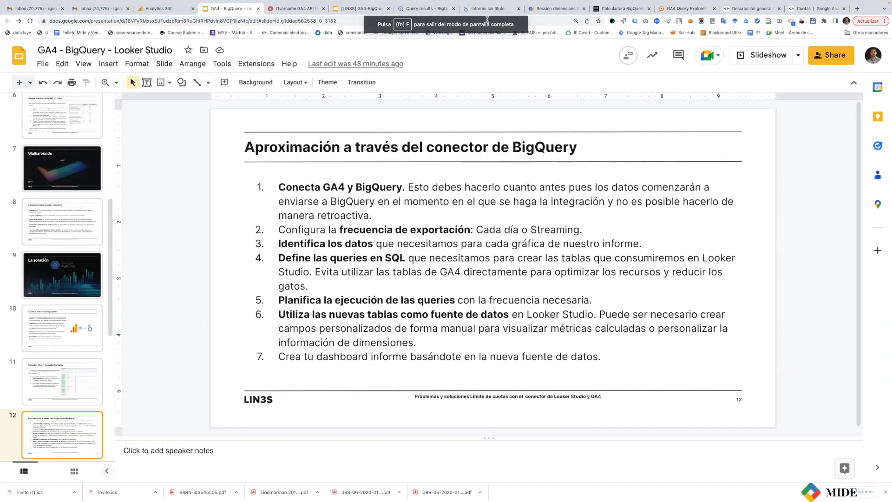
- View the untitled Looker Studio report, and return to the sessions query in BigQuery
click(483, 10)
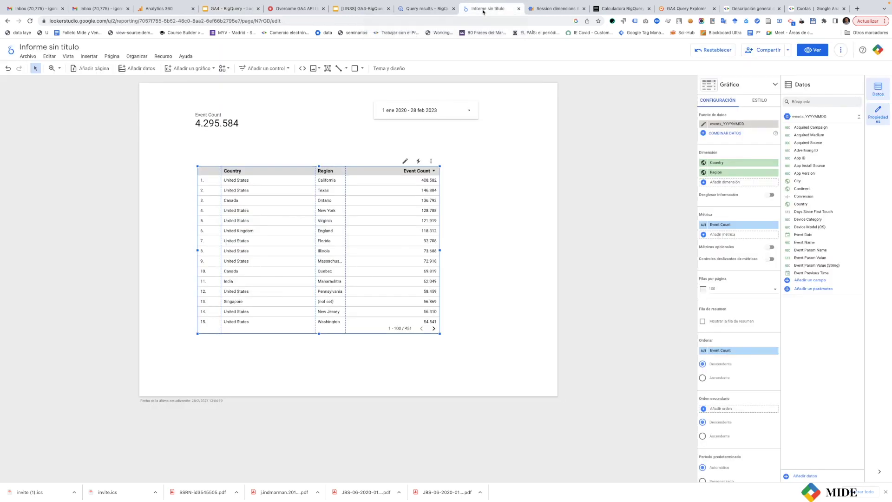
click(425, 8)
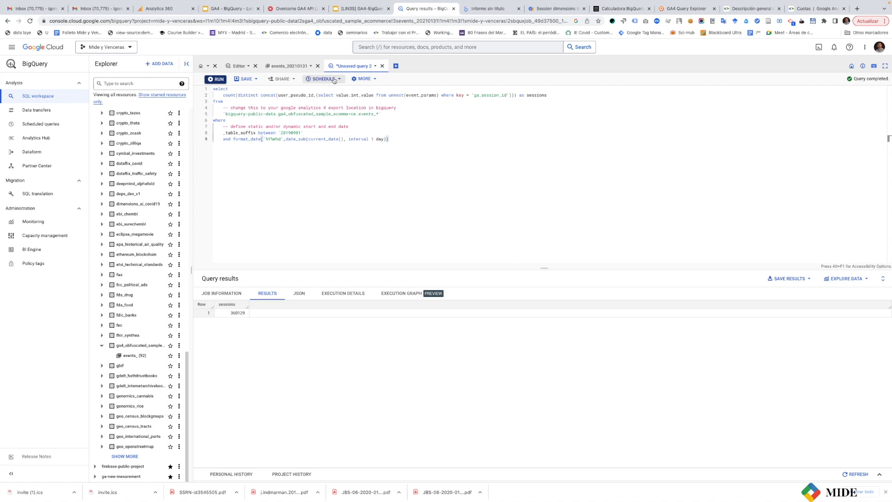
- Go back to the Google Slides deck and start the slideshow again from the BigQuery connector slide
click(227, 9)
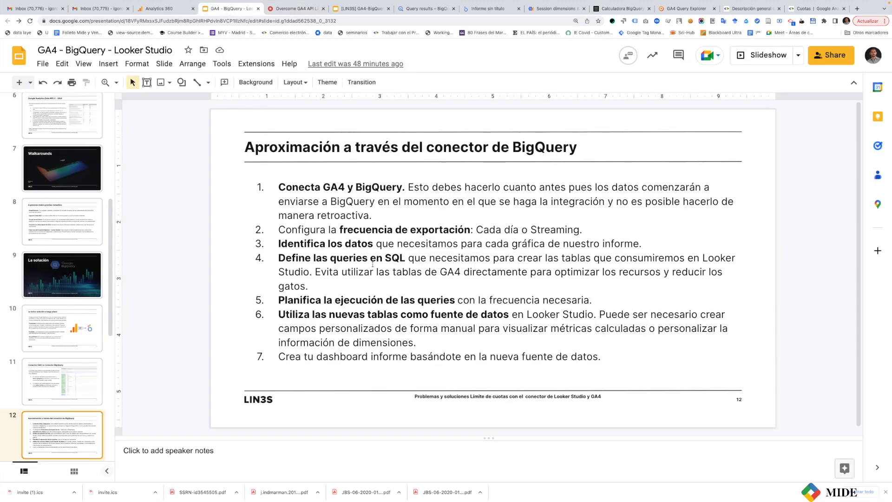
click(758, 55)
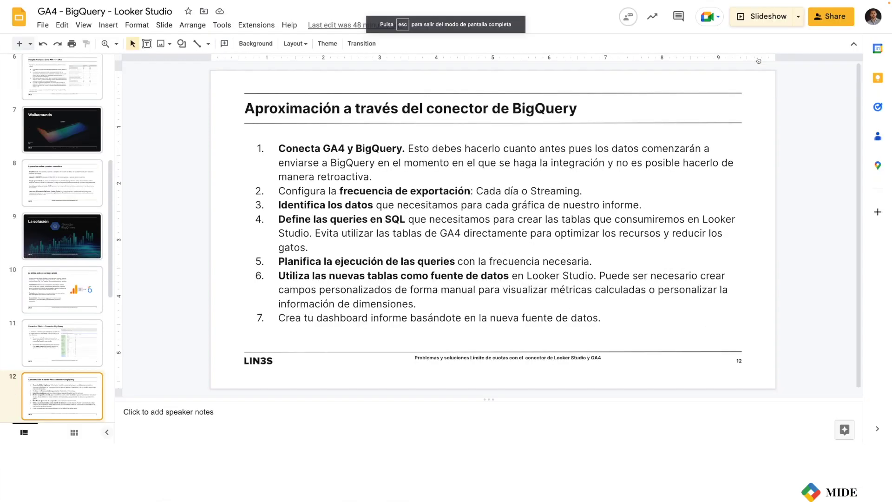